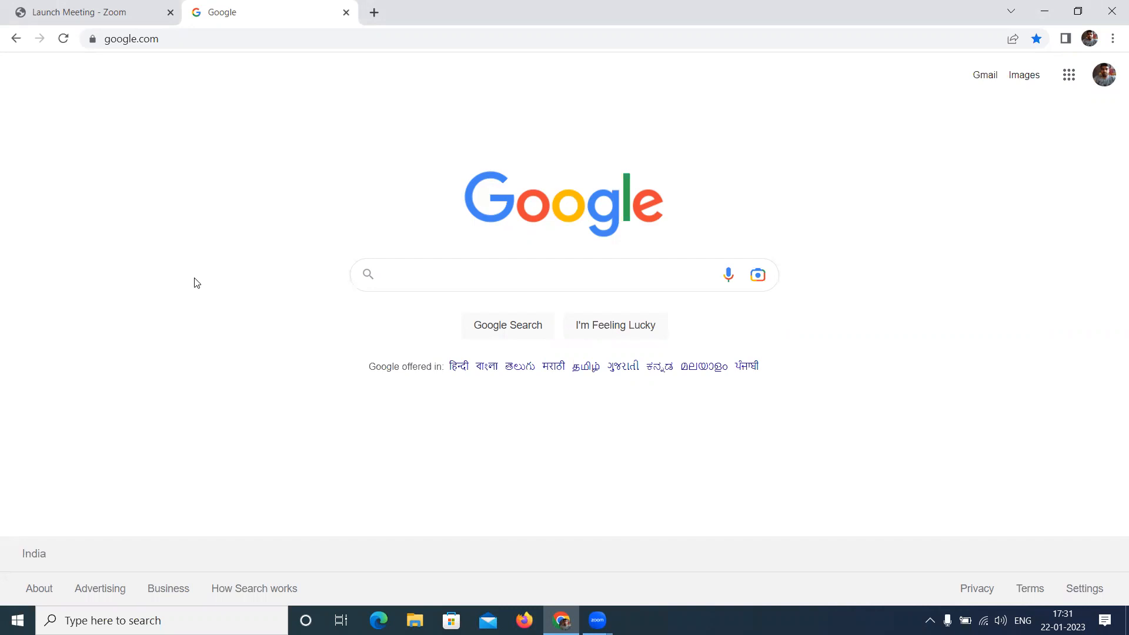
Step: Search the web for "sql server download" and open Microsoft's SQL Server Downloads page
click(466, 273)
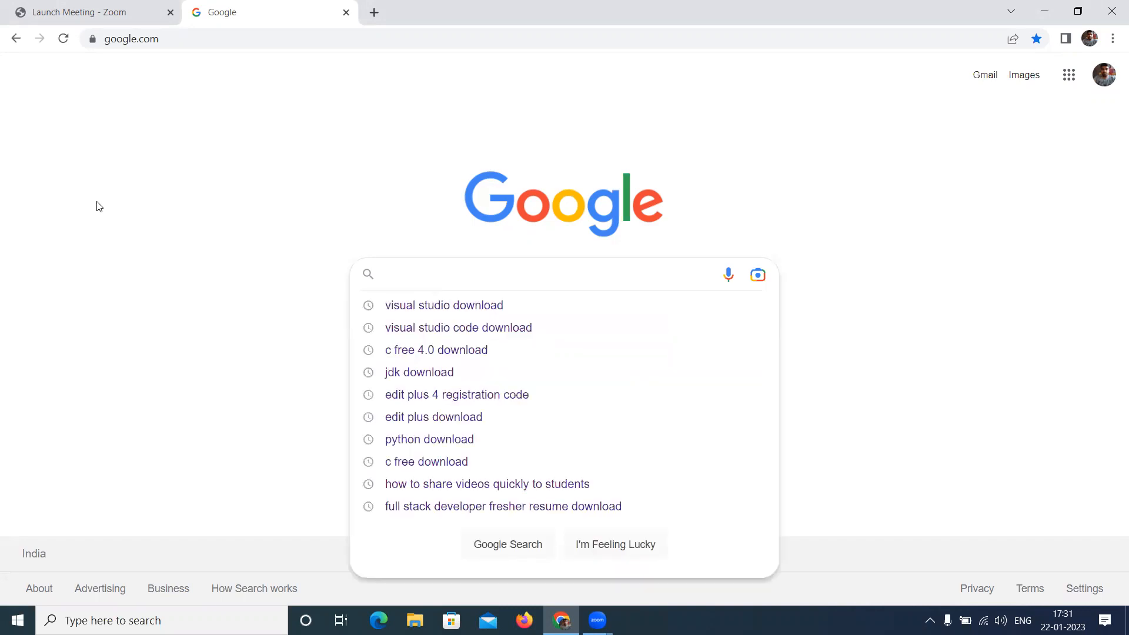
text(sql server)
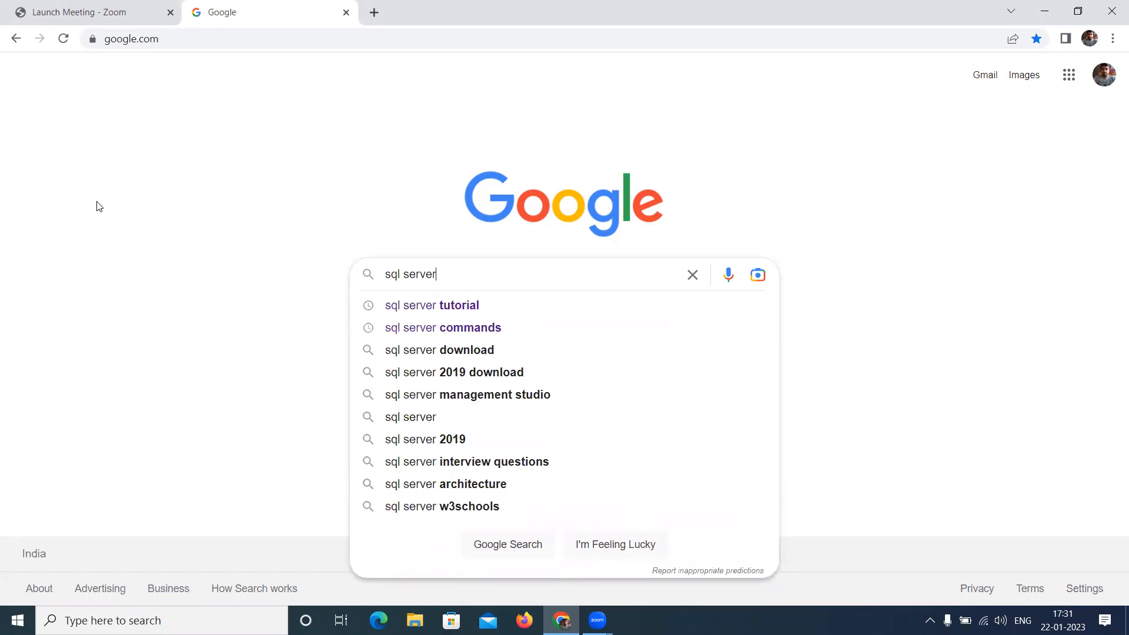
text(download)
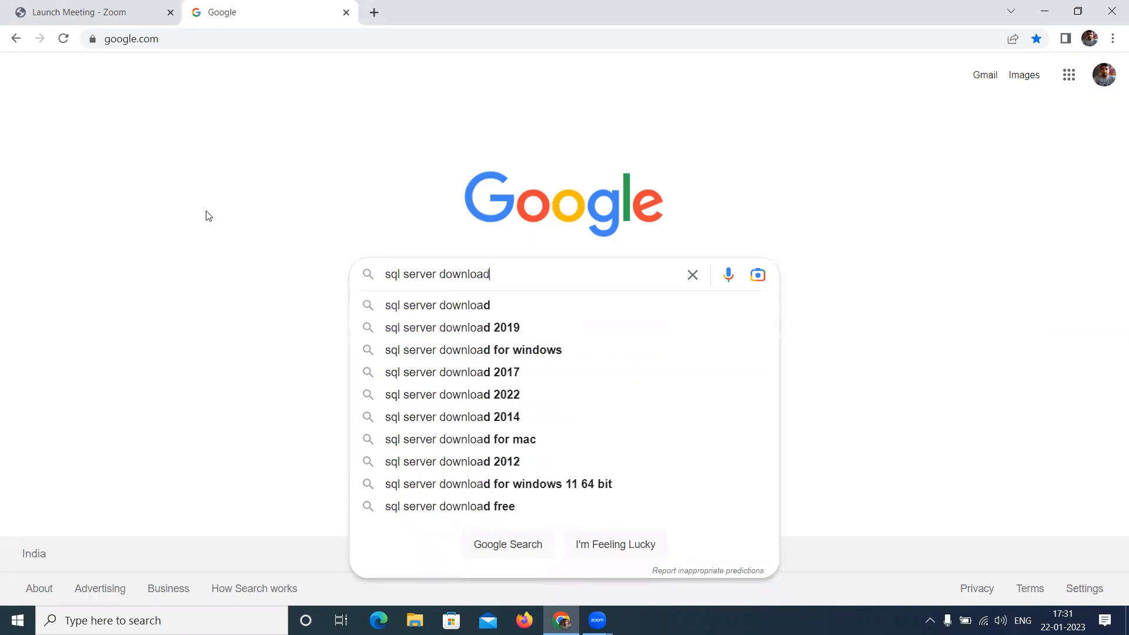
key(Return)
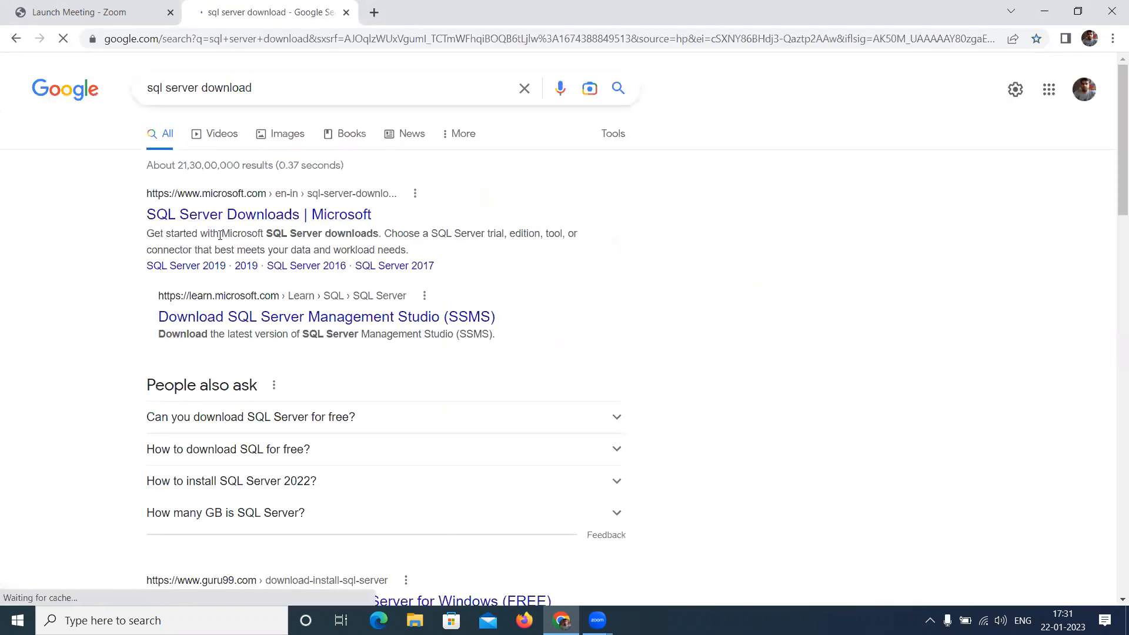
click(193, 216)
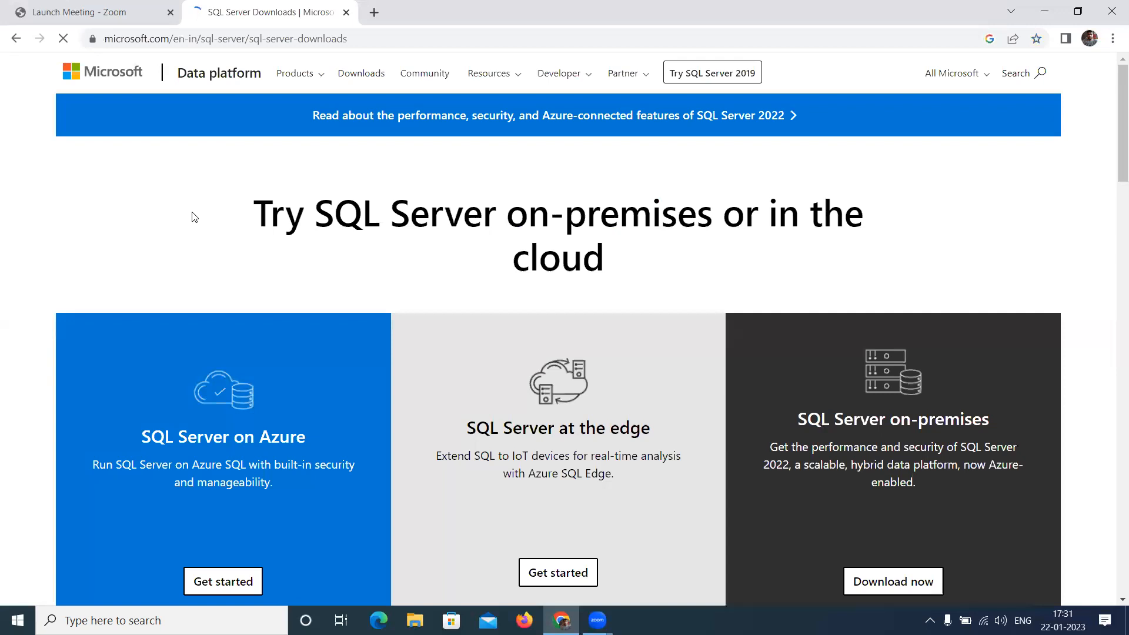
Step: Dismiss the survey invitation and download the free SQL Server 2022 Developer edition
scroll(288, 350, down, 2)
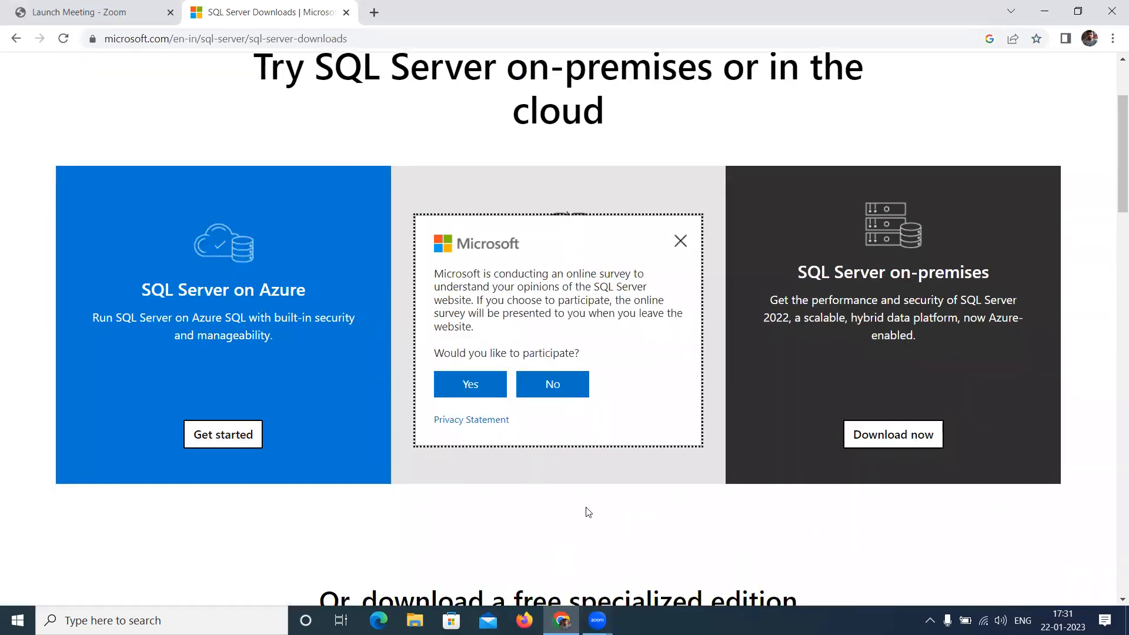
scroll(863, 289, down, 5)
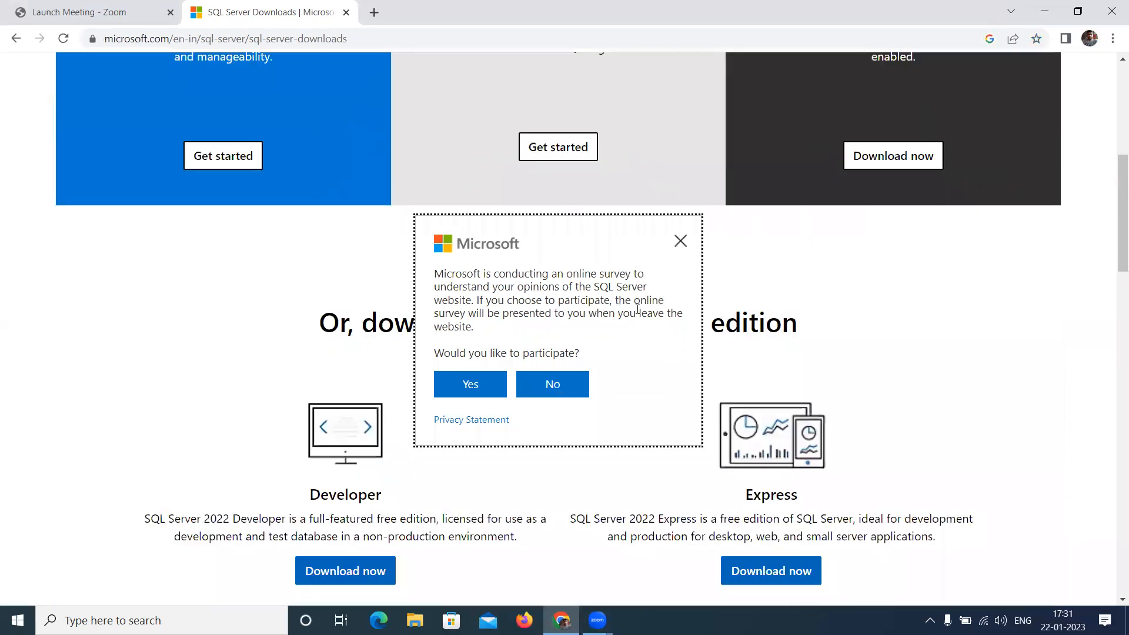
scroll(308, 420, down, 2)
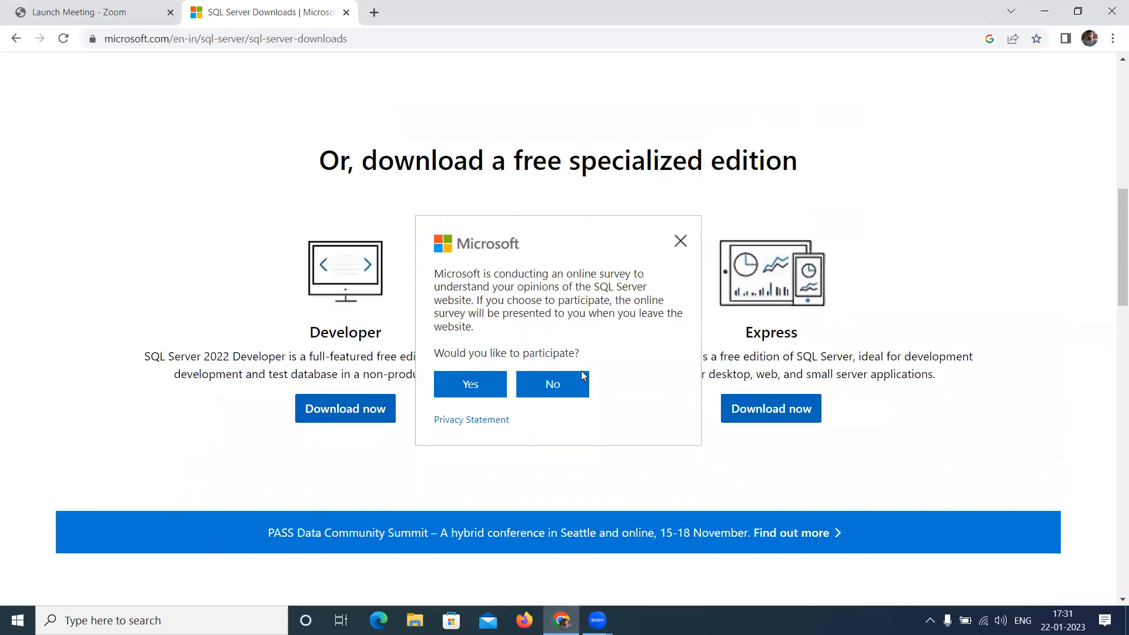
click(679, 243)
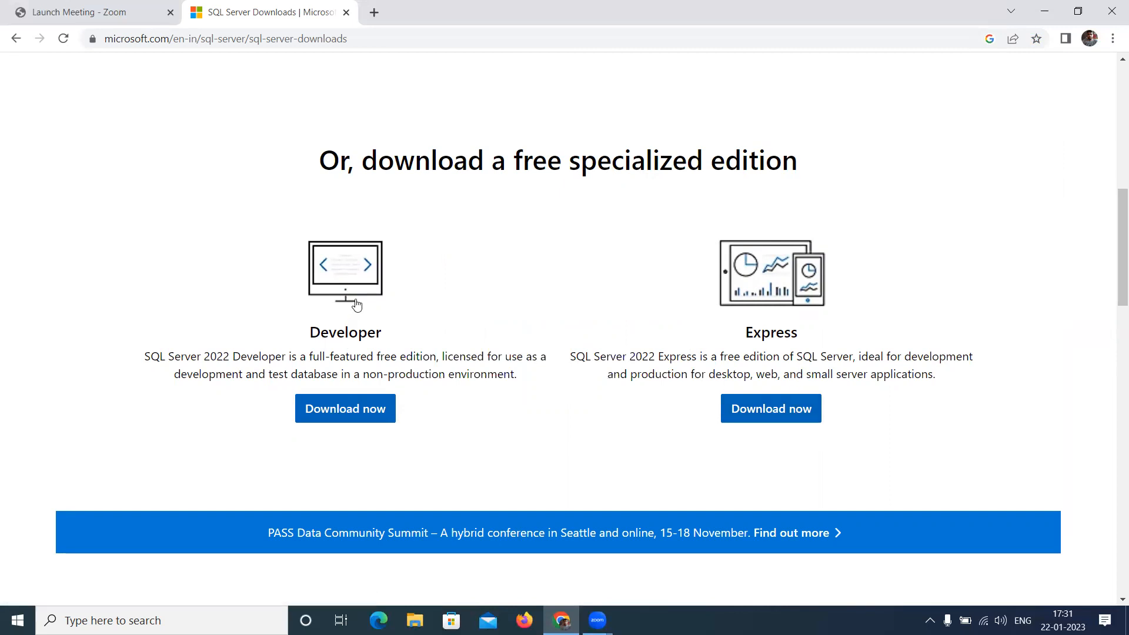
click(337, 414)
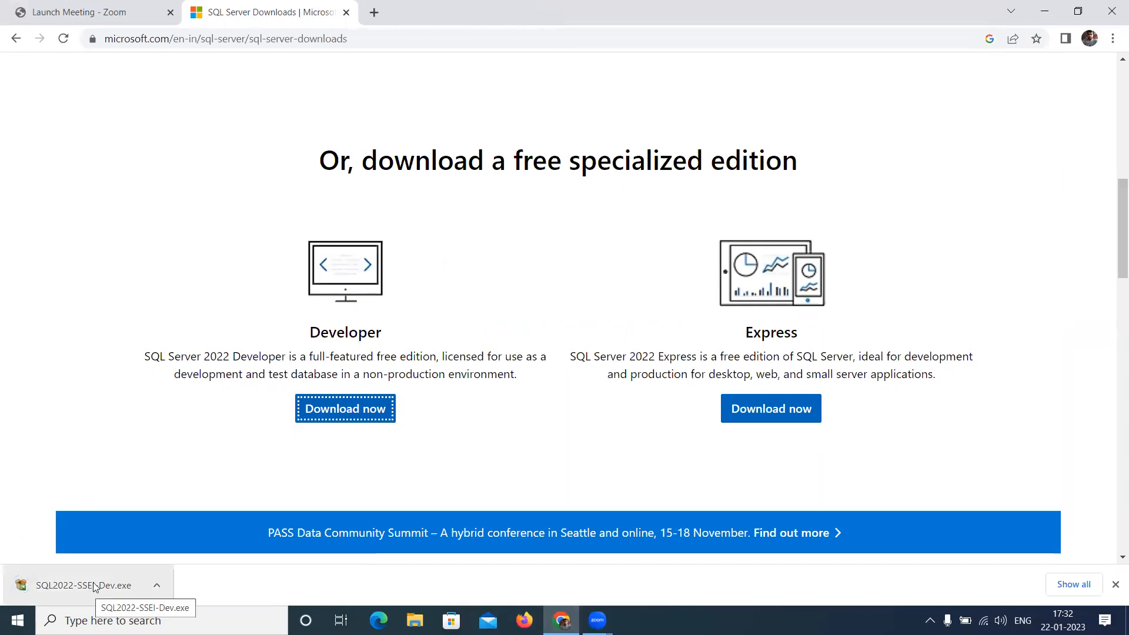
Step: Run SQL2022-SSEI-Dev.exe and perform a Basic installation, accepting the license terms and keeping the default install location
click(89, 588)
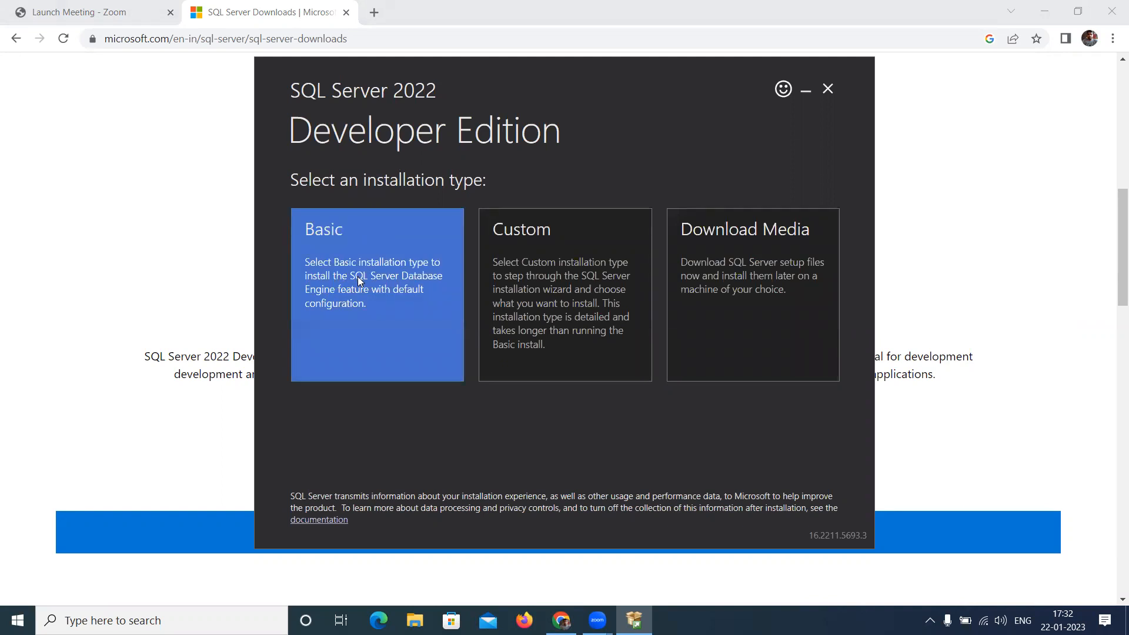
click(347, 294)
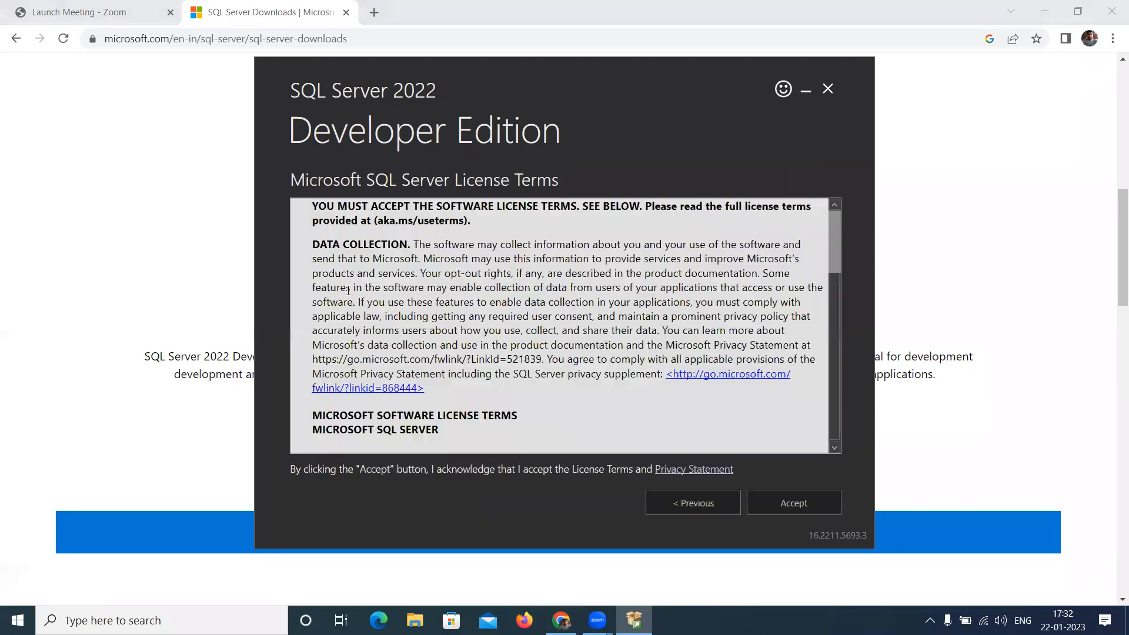
click(485, 433)
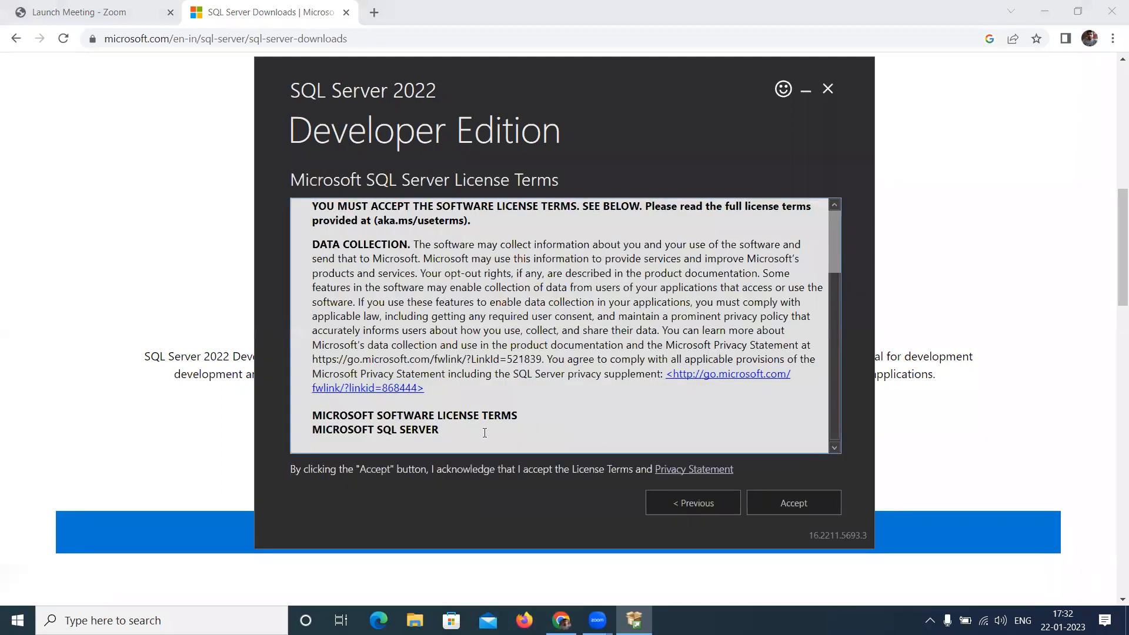
click(782, 504)
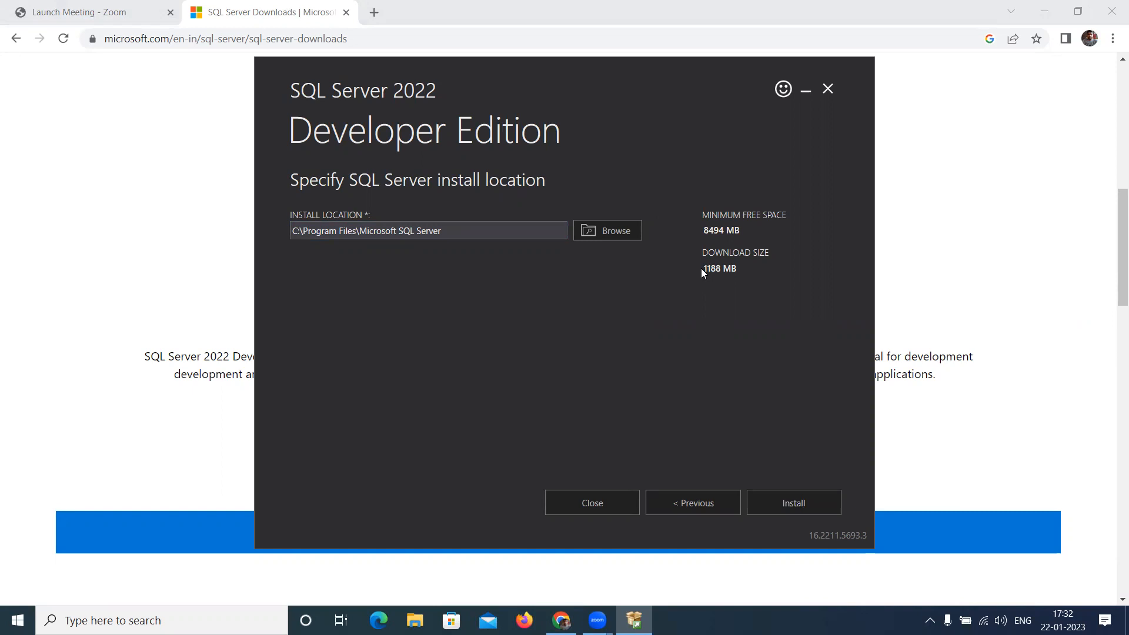
click(772, 493)
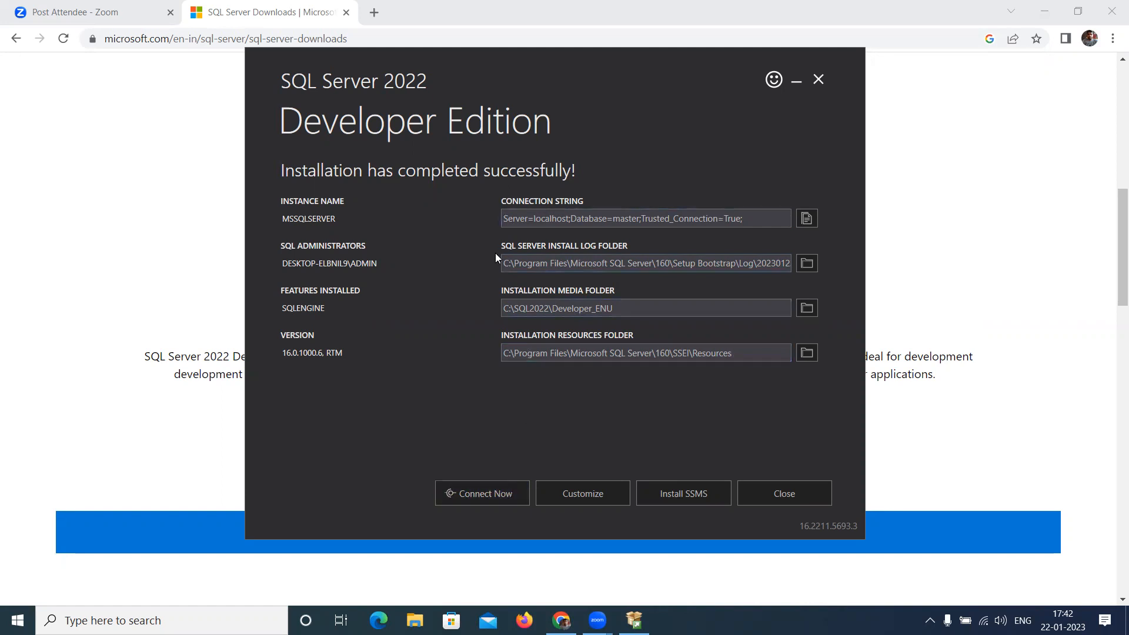
Step: Test the connection to the new SQL Server instance from the installer, check the SQLCMD version output and close that window
click(479, 494)
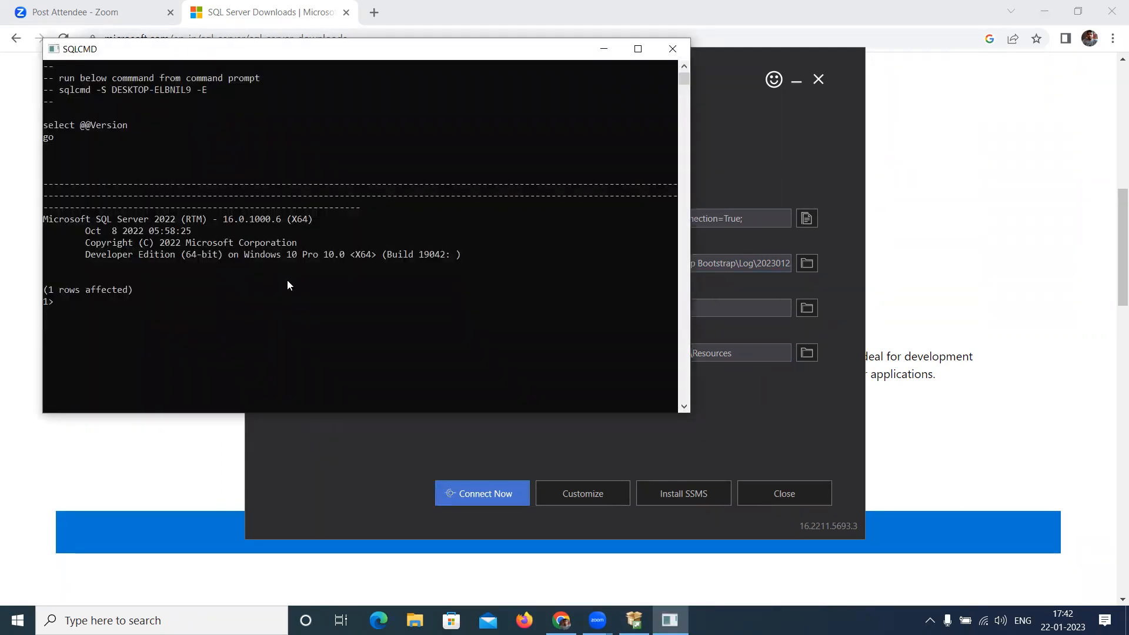
drag(207, 52, 201, 111)
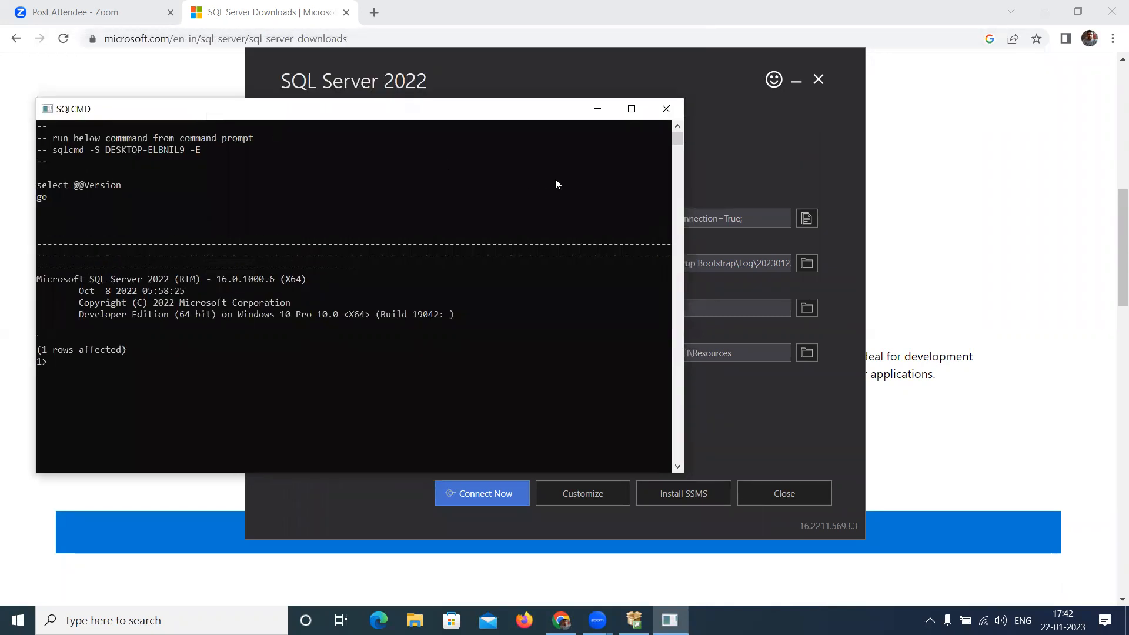
click(666, 108)
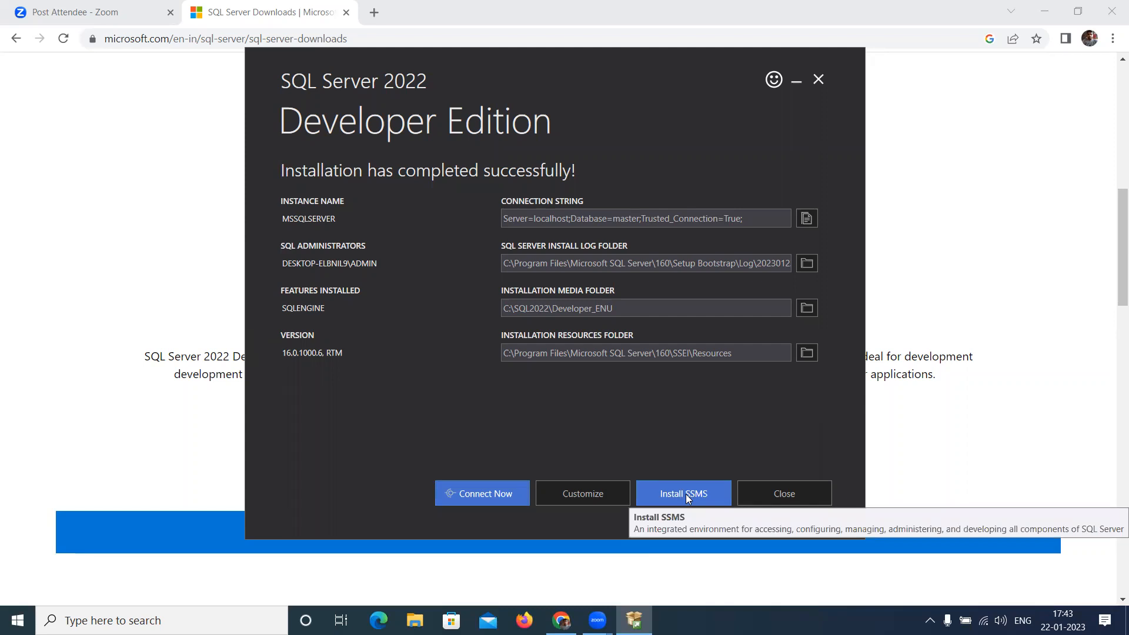
Step: Open the SSMS download page from the SQL Server installer and download SQL Server Management Studio (SSMS) 18.12.1
click(687, 495)
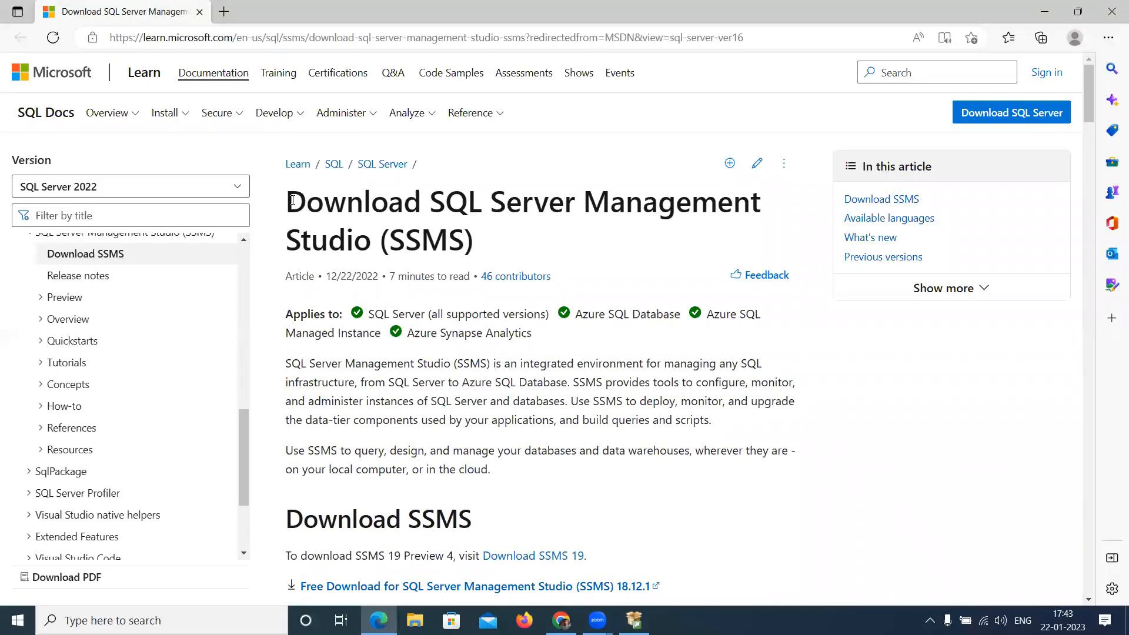
drag(289, 199, 417, 235)
drag(537, 262, 538, 266)
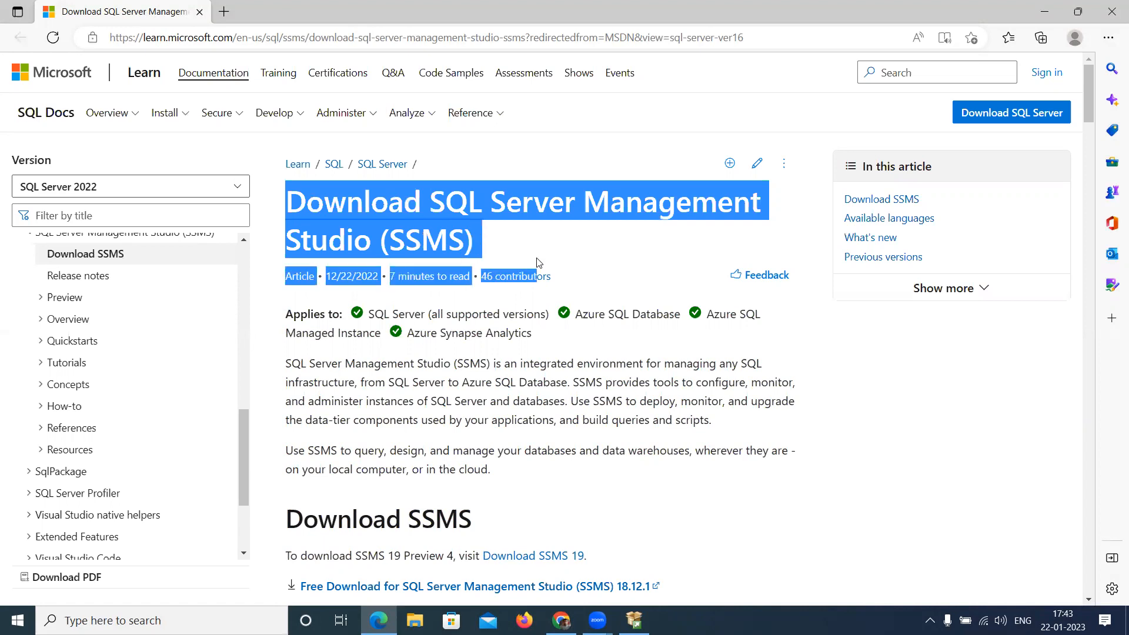
scroll(564, 276, down, 7)
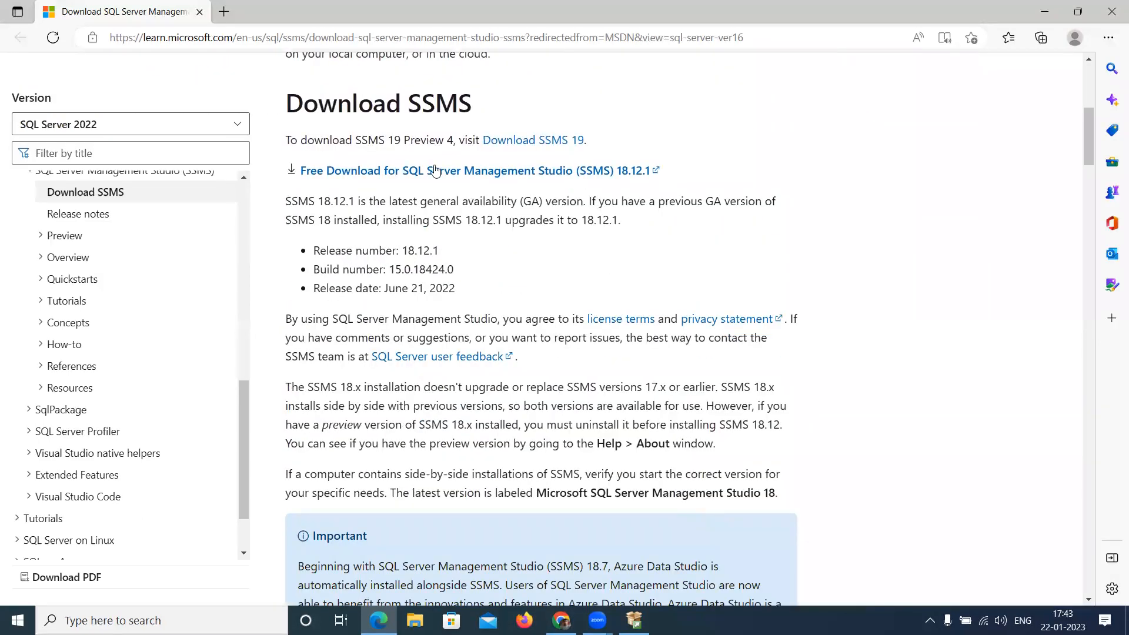
drag(586, 142, 482, 141)
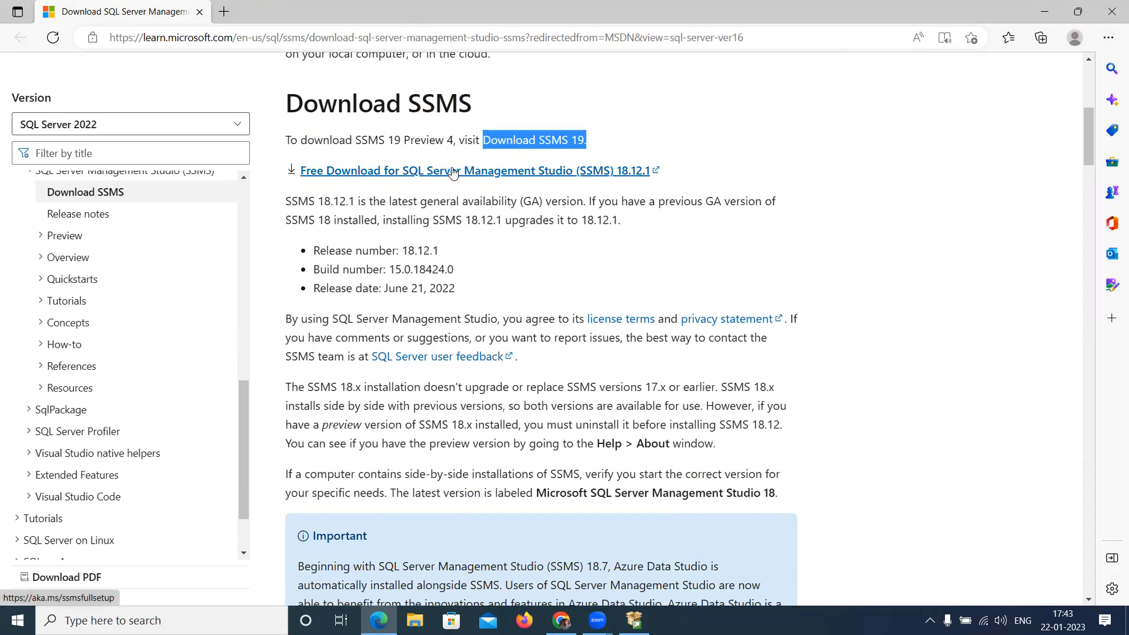
click(474, 176)
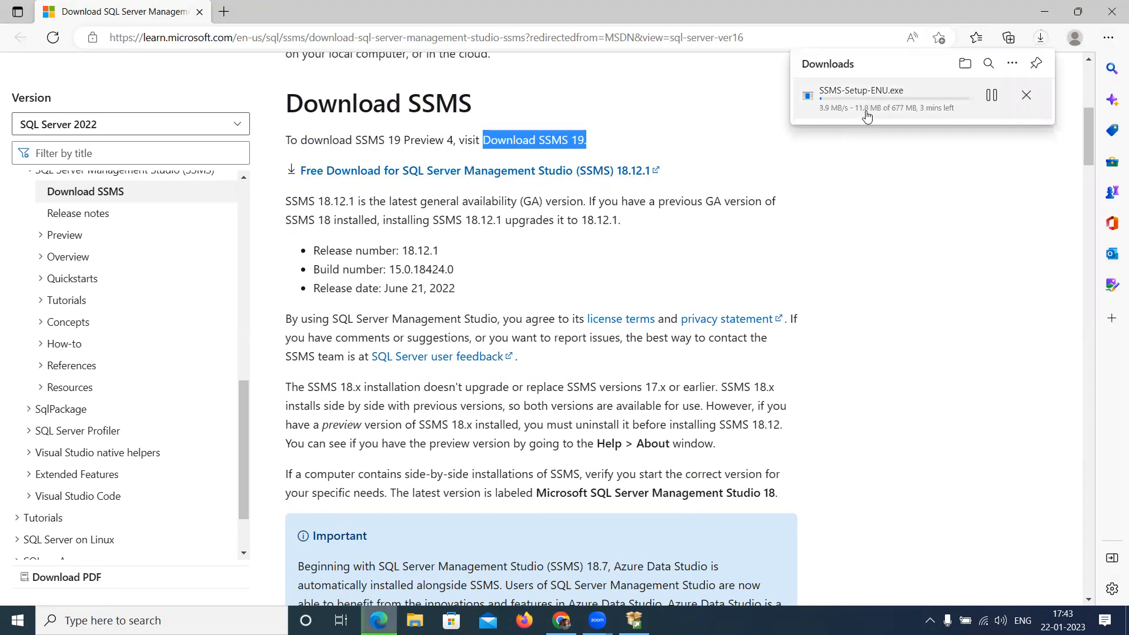
Step: Run SSMS-Setup-ENU.exe, install Management Studio in its default location and close the finished setup
mouse_move(892, 114)
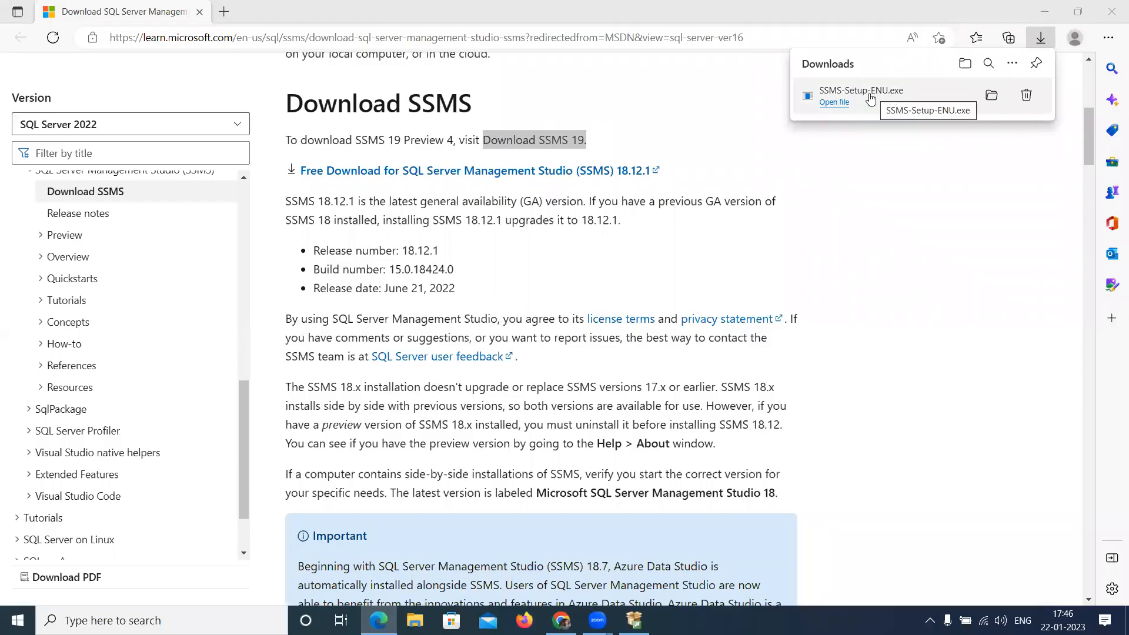
click(861, 99)
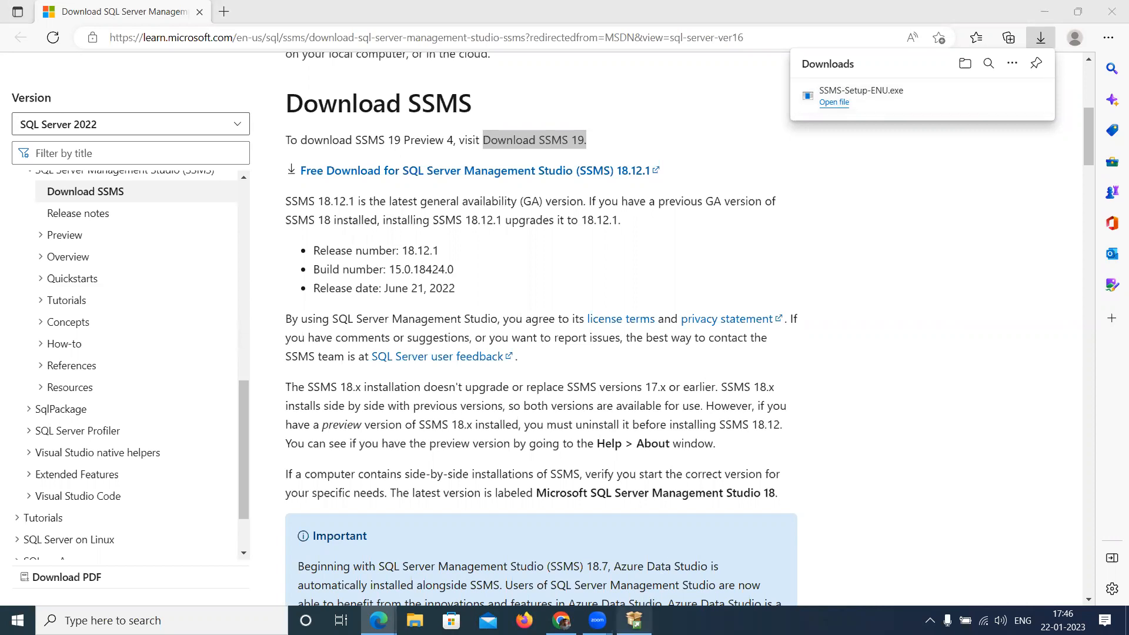
click(634, 620)
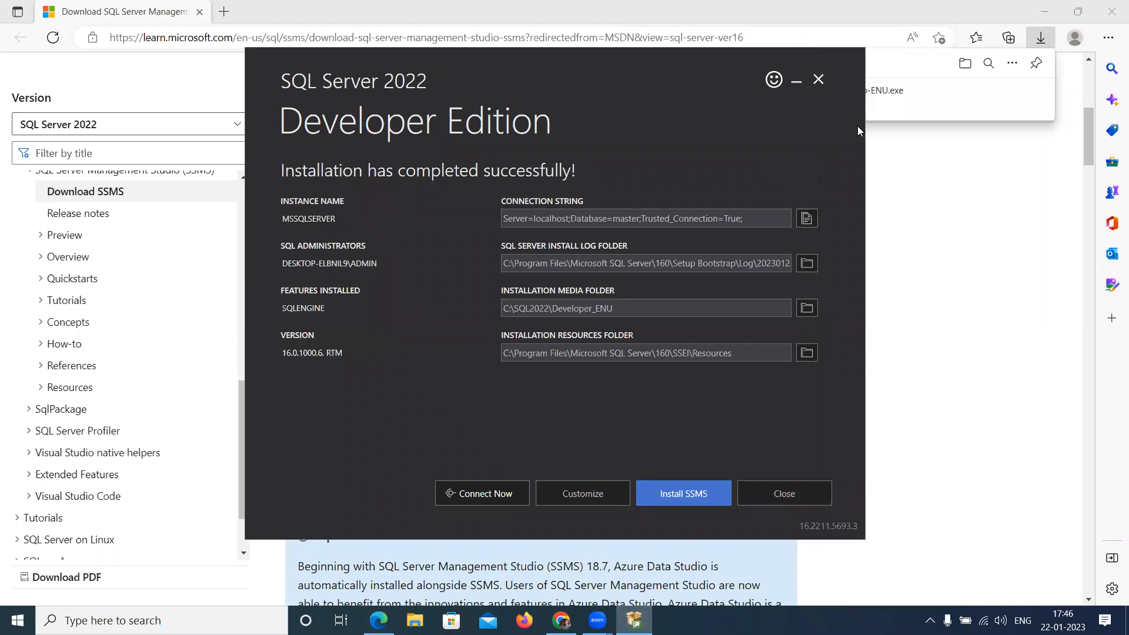
click(913, 163)
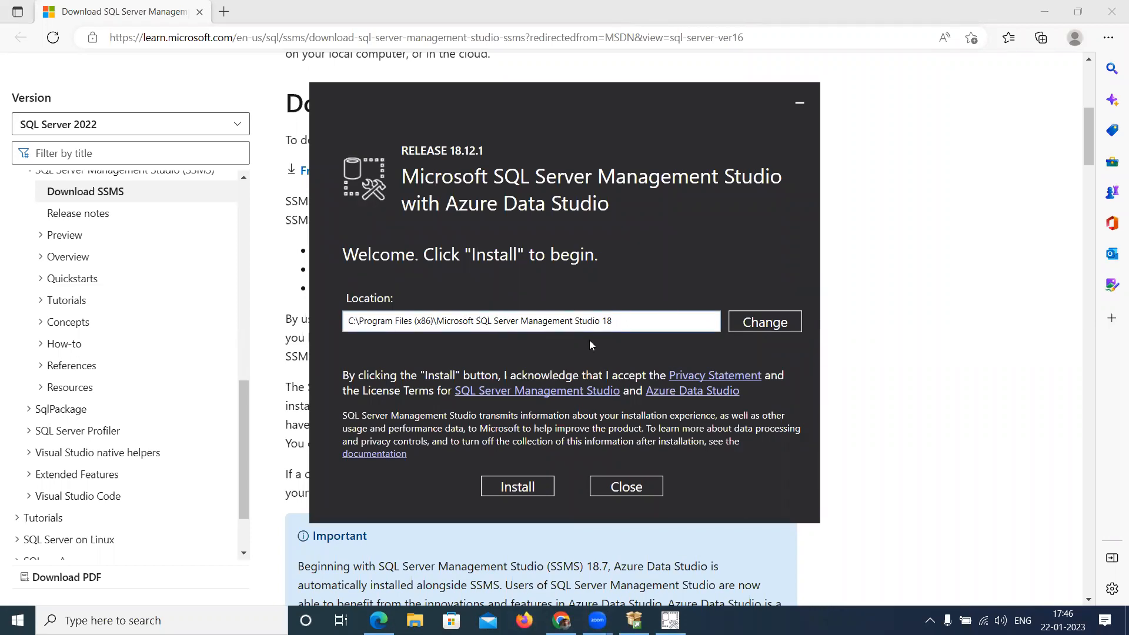
click(520, 492)
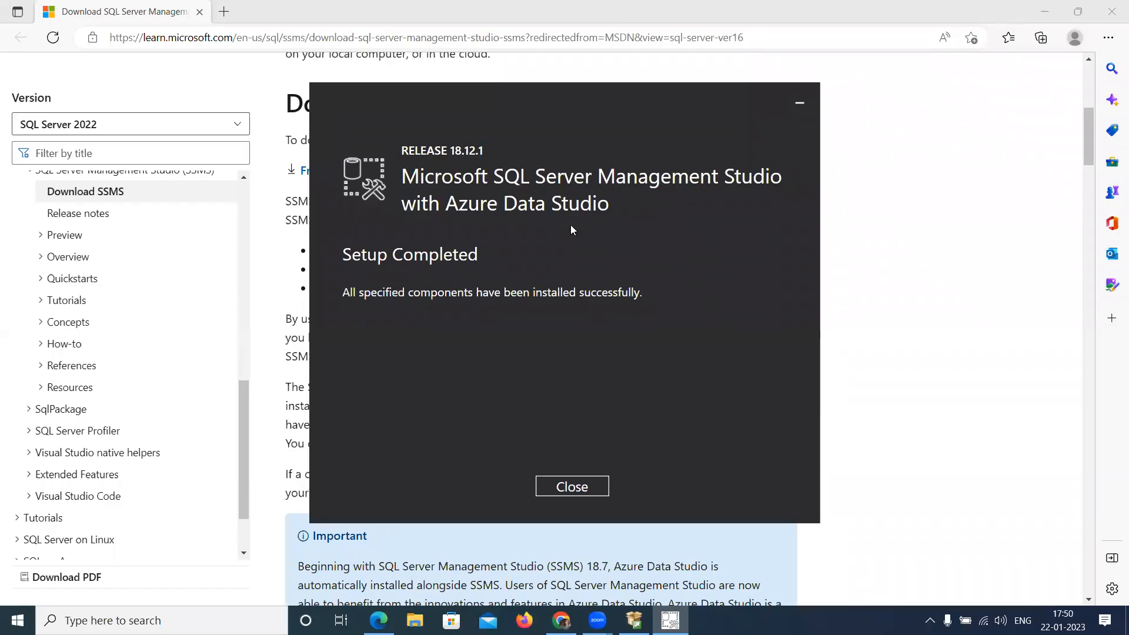
click(574, 488)
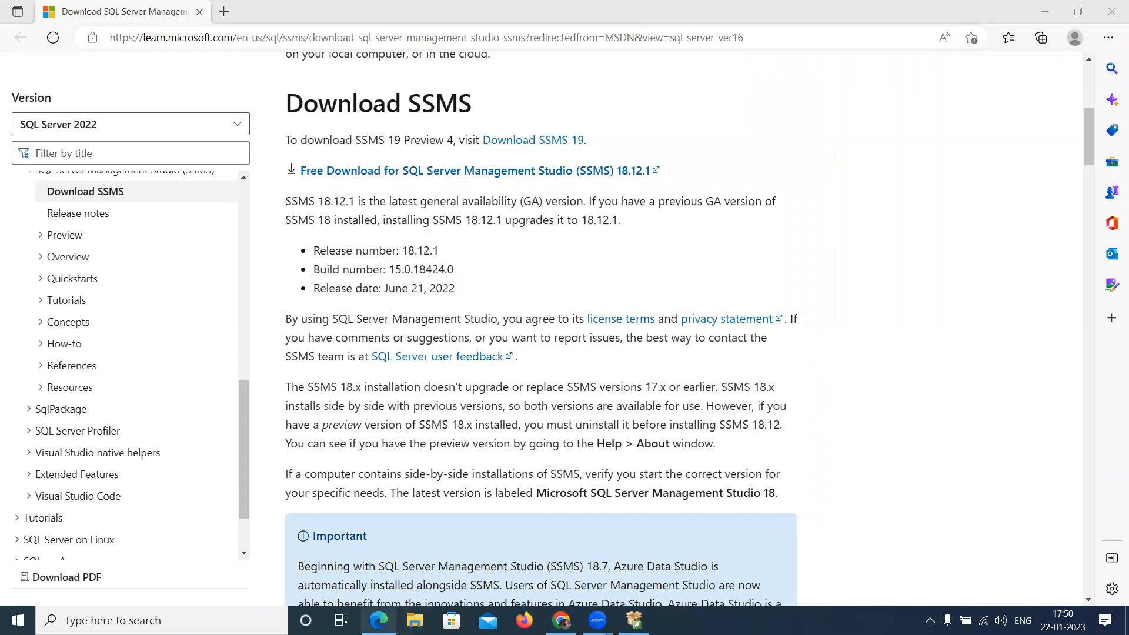
Step: Find "sql server" among the installed Windows apps and launch Microsoft SQL Server Management Studio 18
click(112, 620)
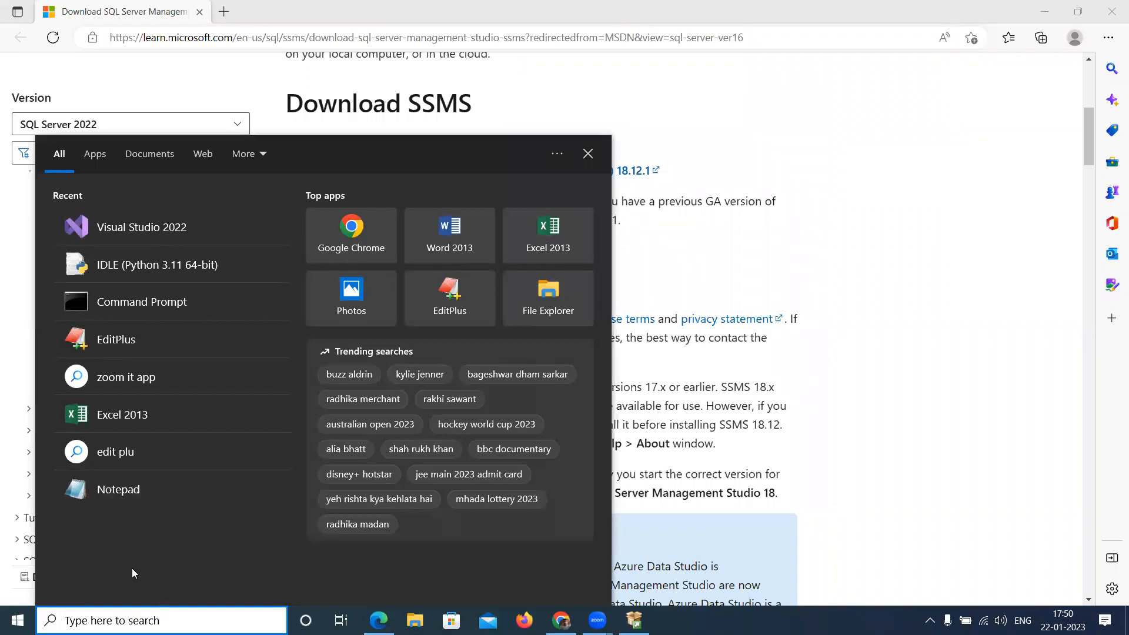
text(sql server)
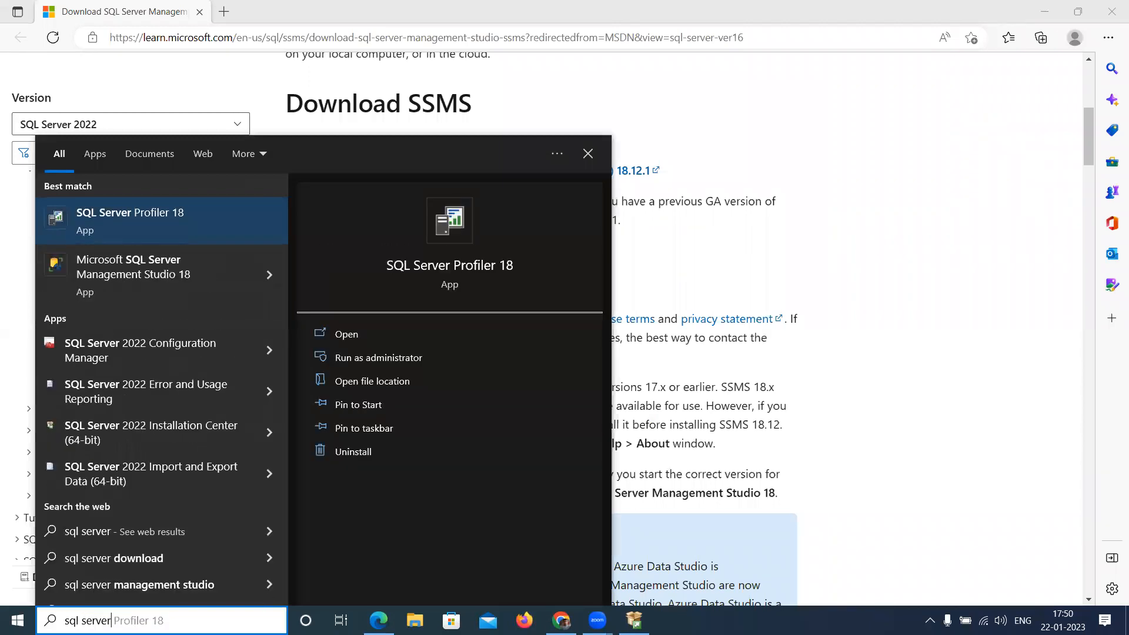
click(135, 274)
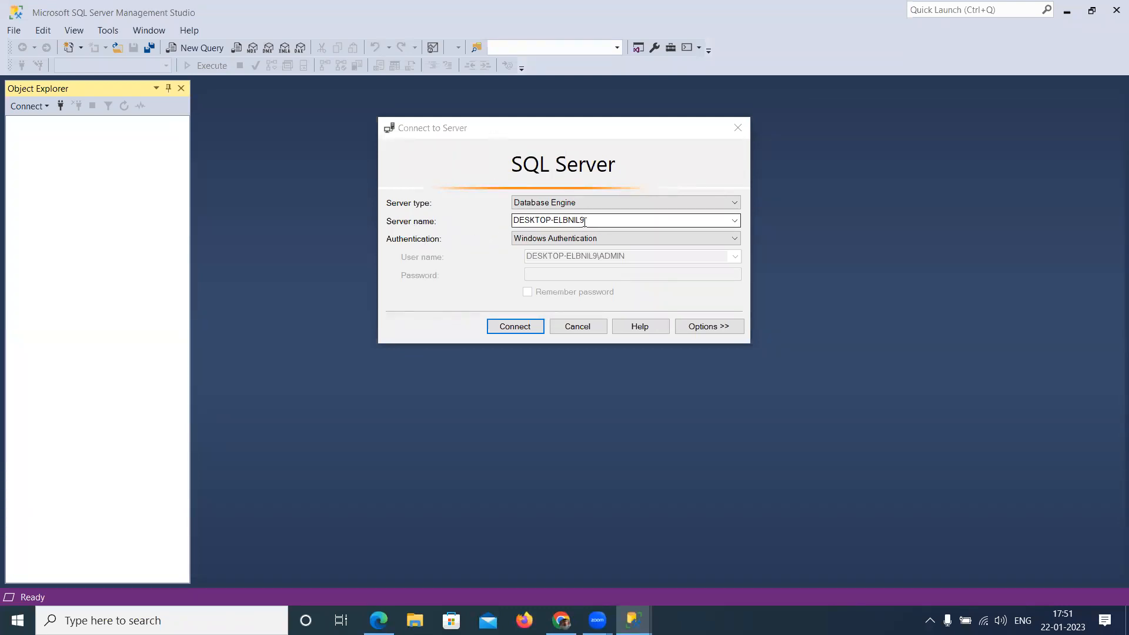
Step: Connect to the Database Engine on server DESKTOP-ELBNIL9 using Windows Authentication
click(517, 218)
drag(516, 218, 588, 219)
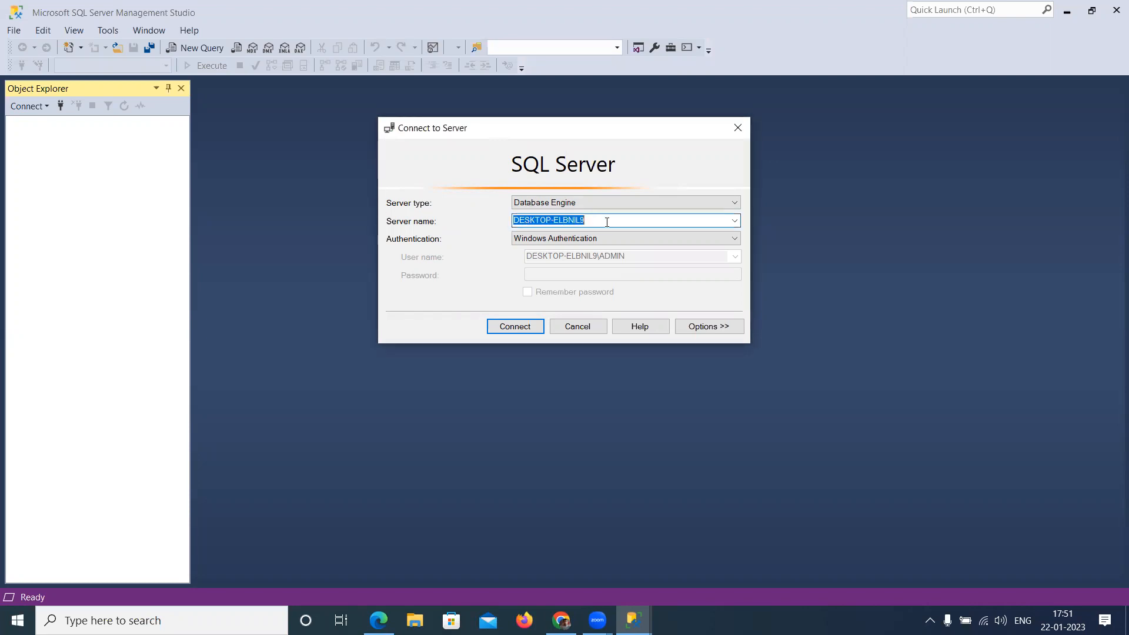
click(607, 222)
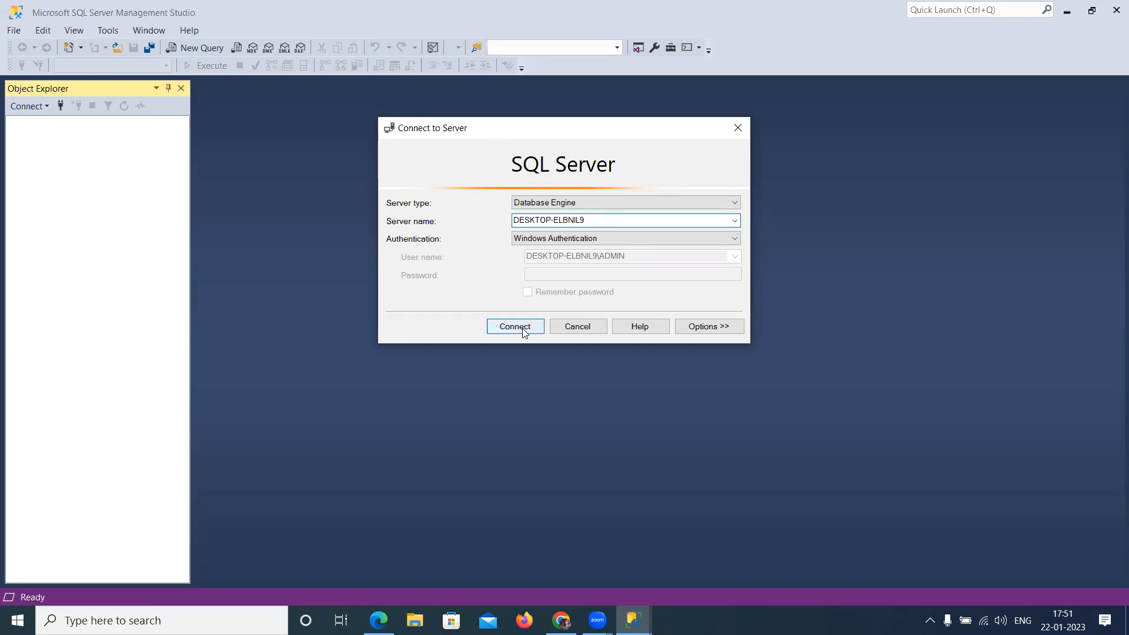
click(523, 330)
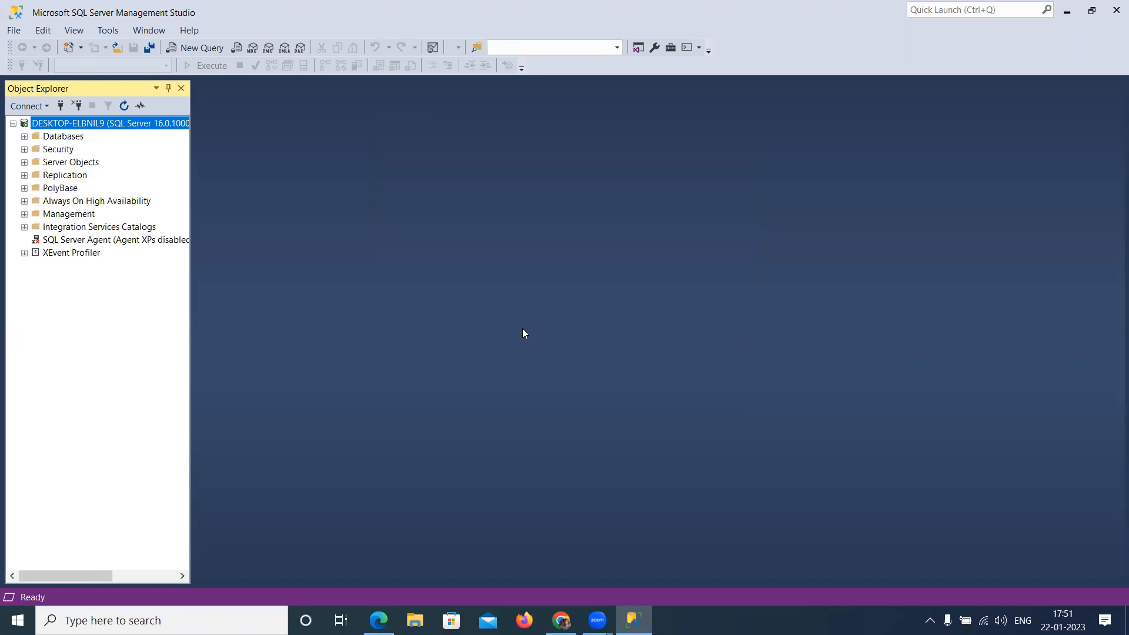
Step: Expand the server's Databases and System Databases folders to examine the system databases and the commands available for the server
click(24, 136)
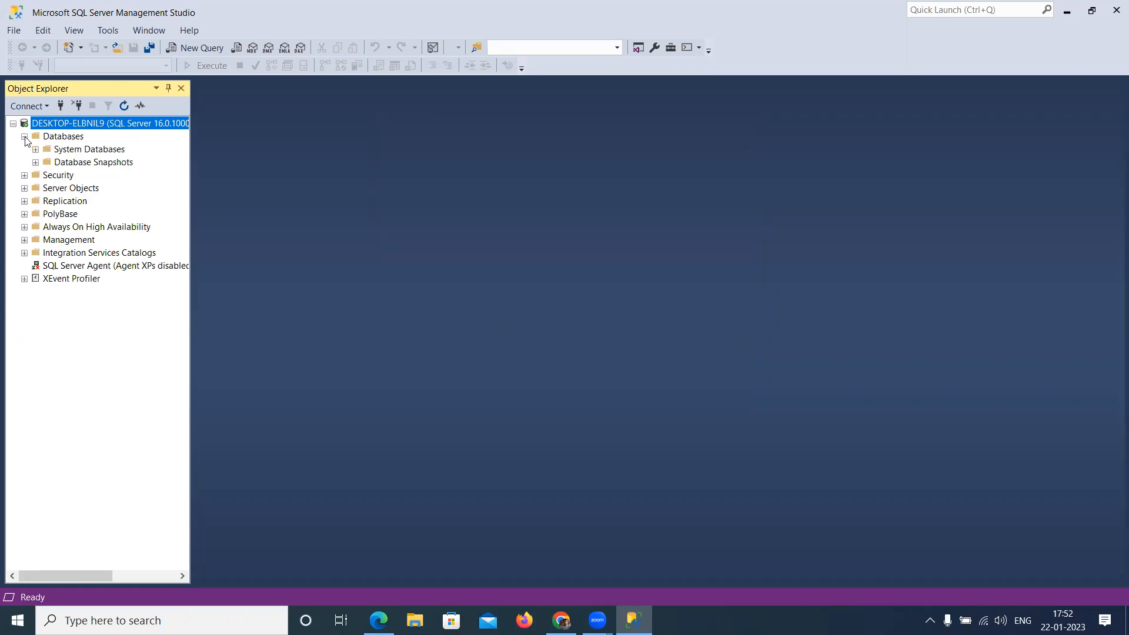
click(35, 150)
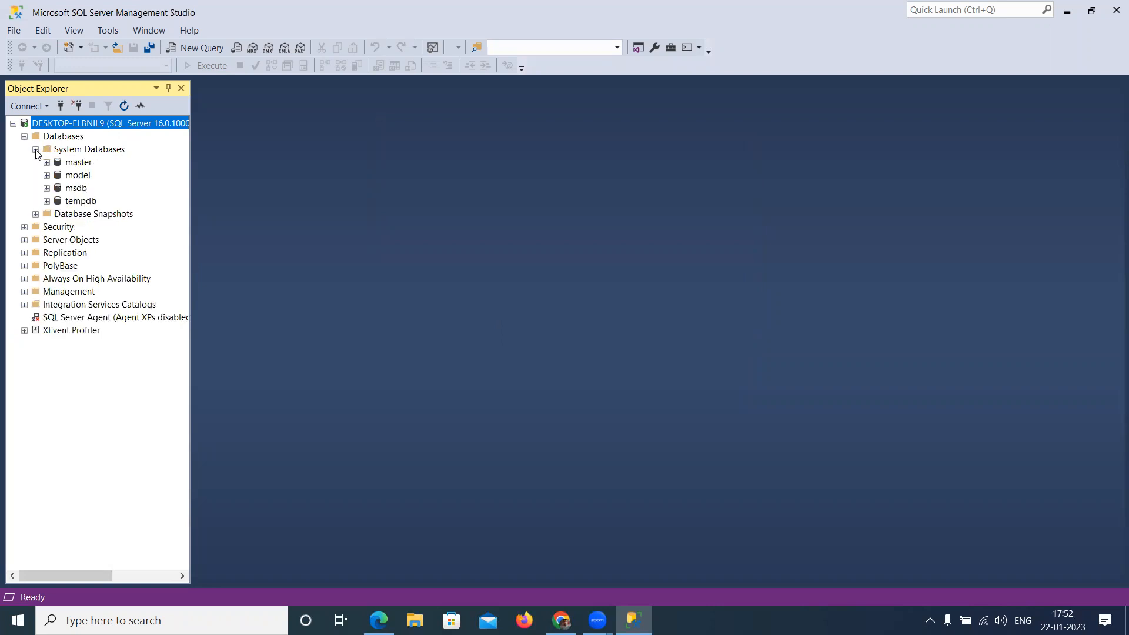
right_click(88, 150)
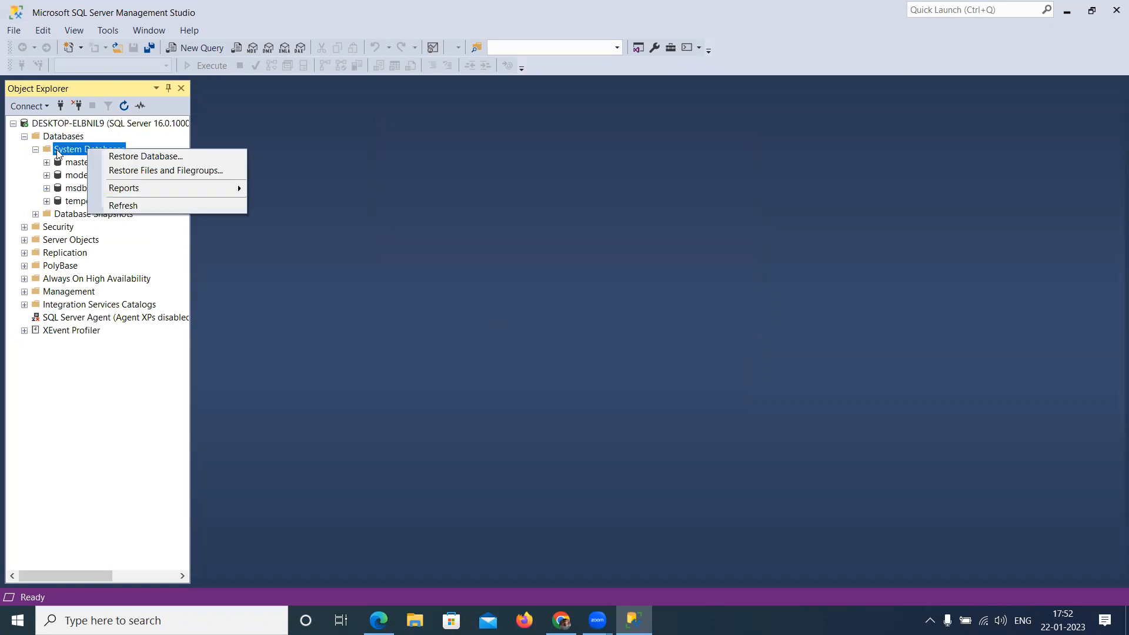
right_click(64, 123)
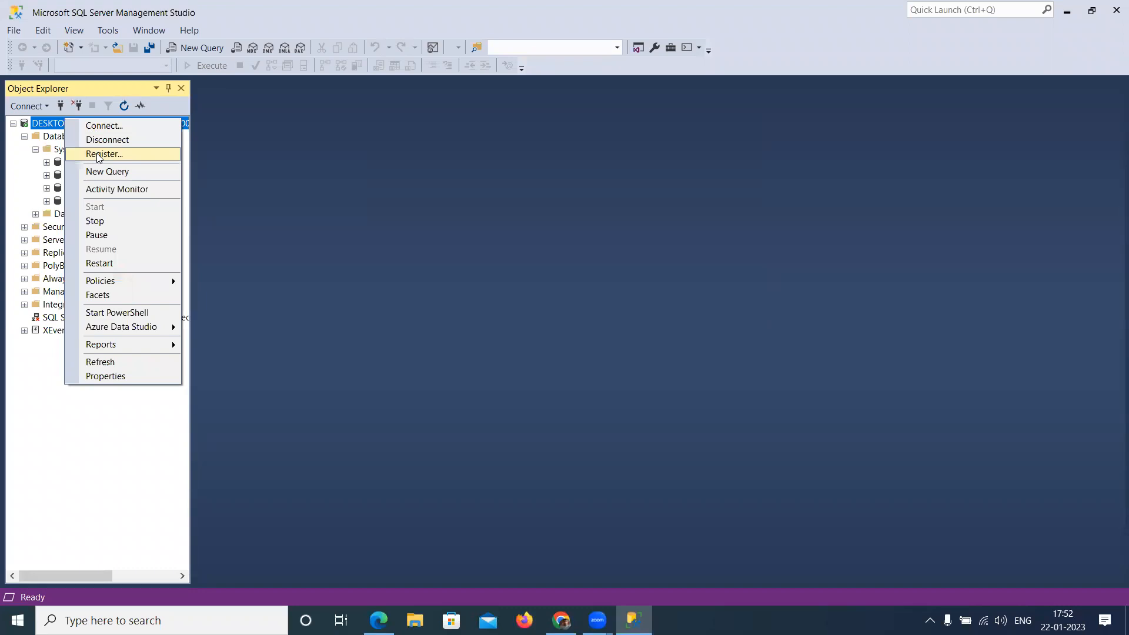
click(267, 192)
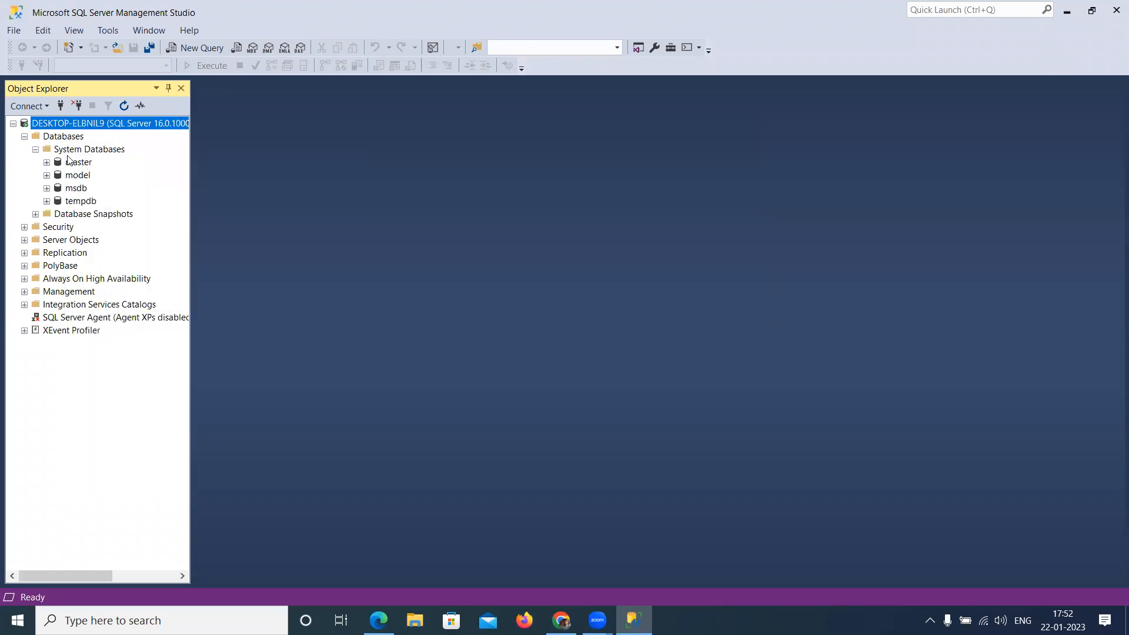
Step: Collapse the DESKTOP-ELBNIL9 server tree and open a new query on that server
click(13, 123)
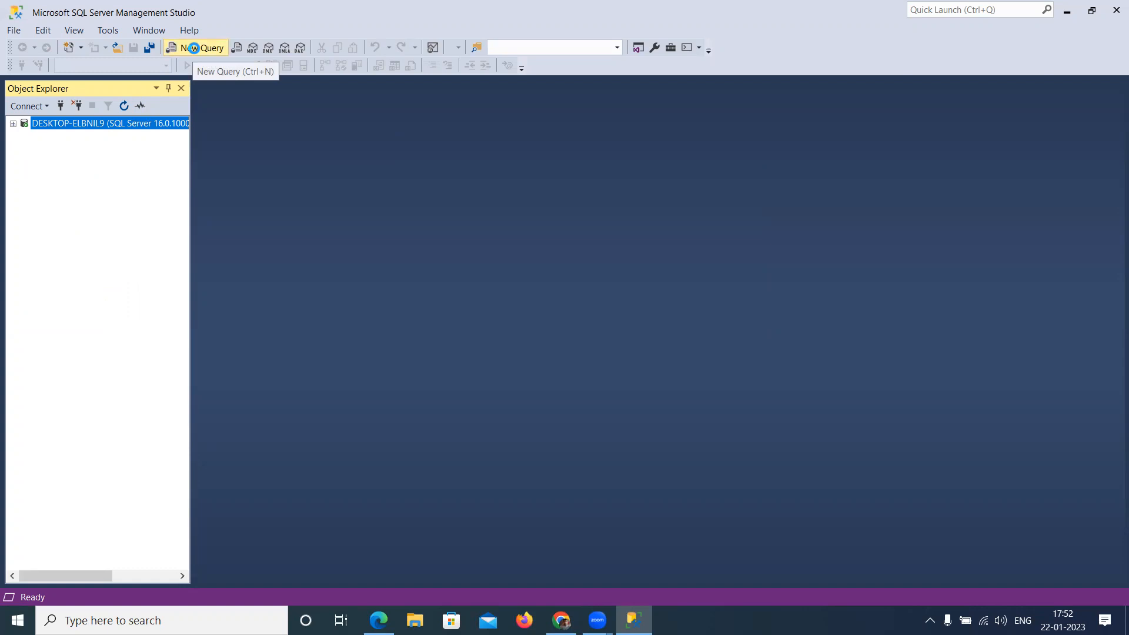
click(194, 49)
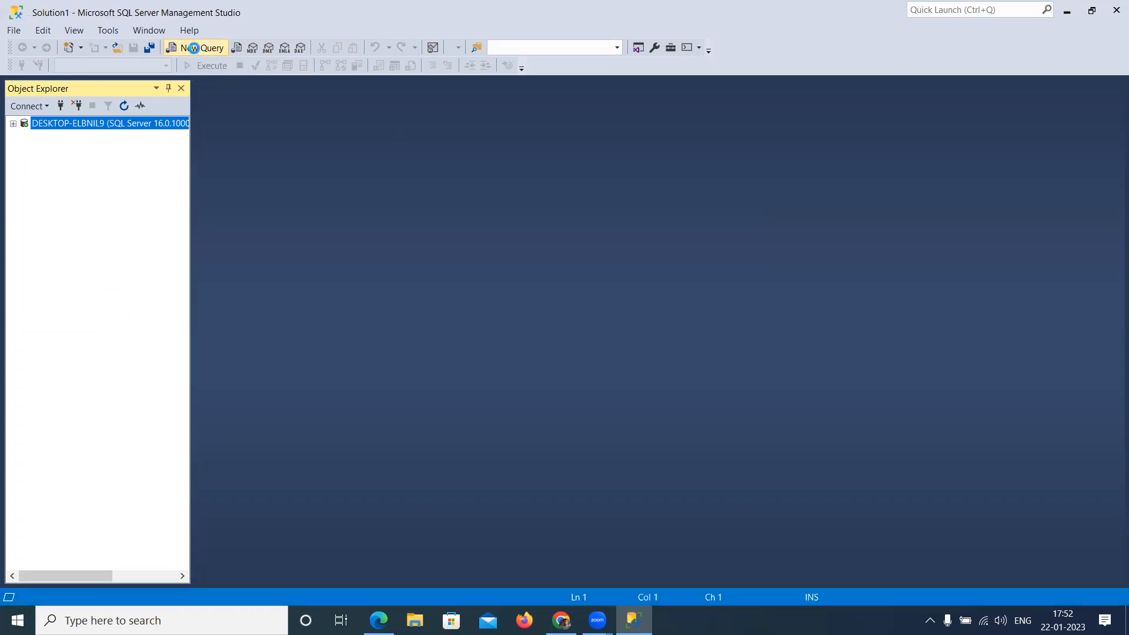